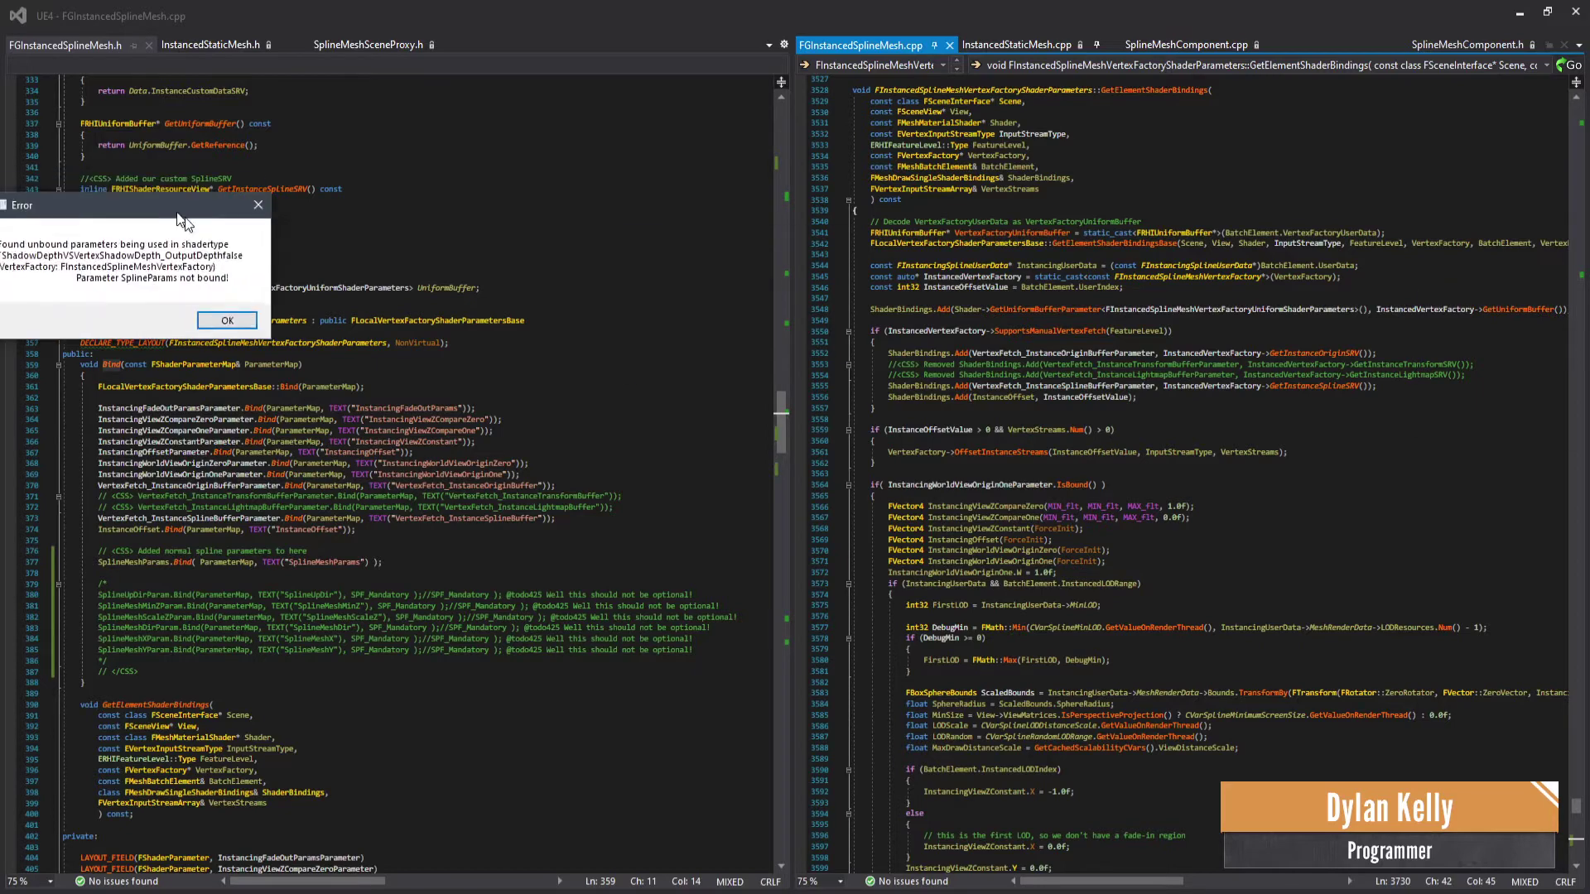
# - Dismiss the 'Found unbound parameters' error dialog with OK
pyautogui.click(875, 505)
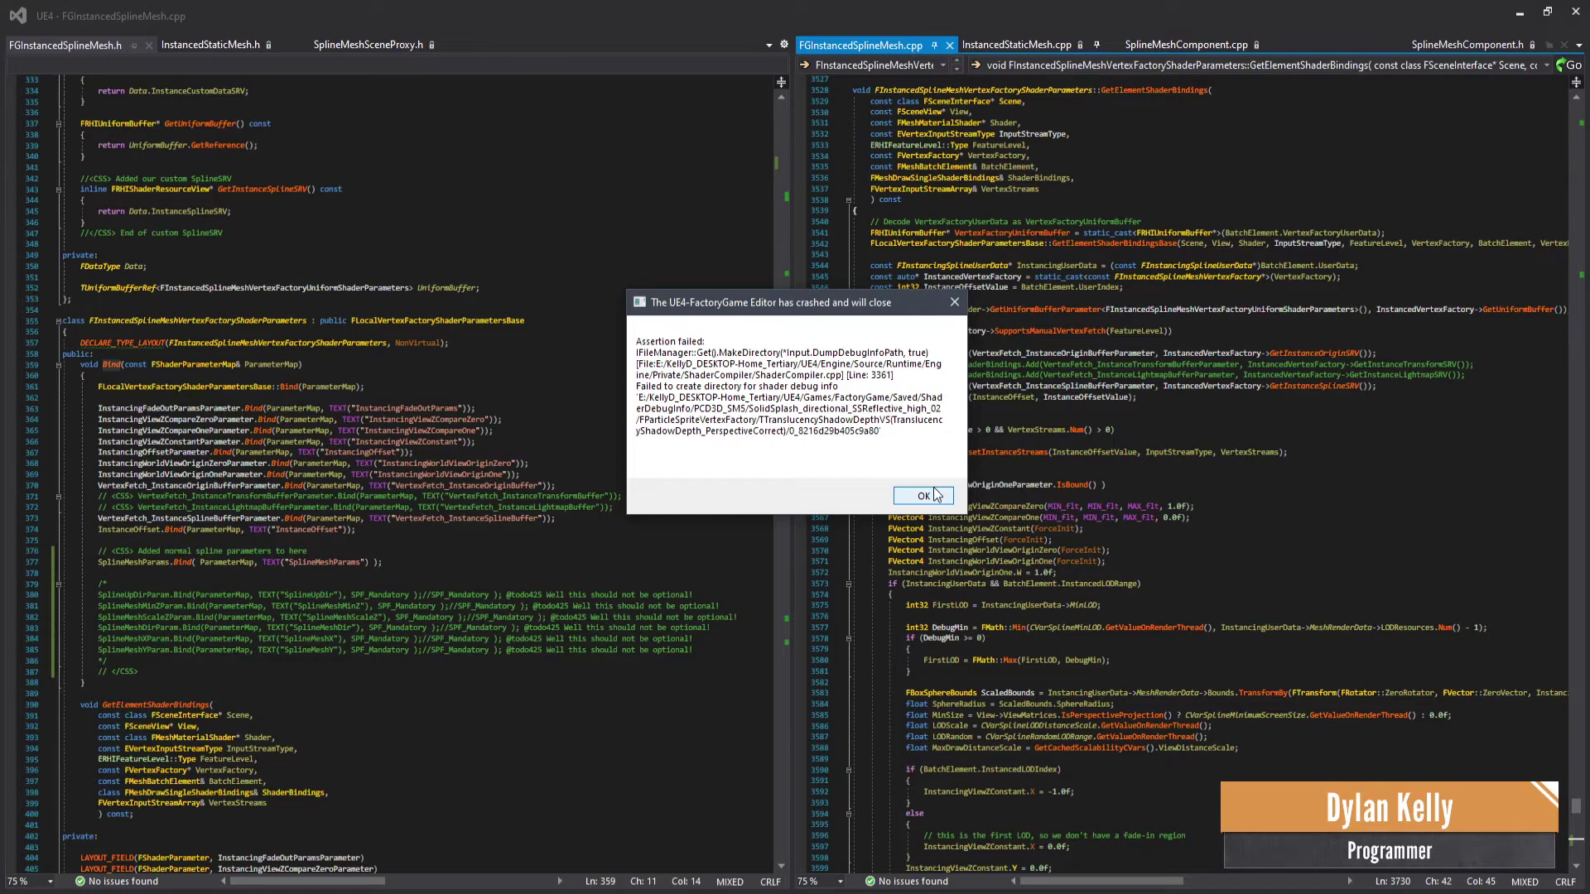
# - Close the UE4 editor crash report with OK
pyautogui.click(934, 494)
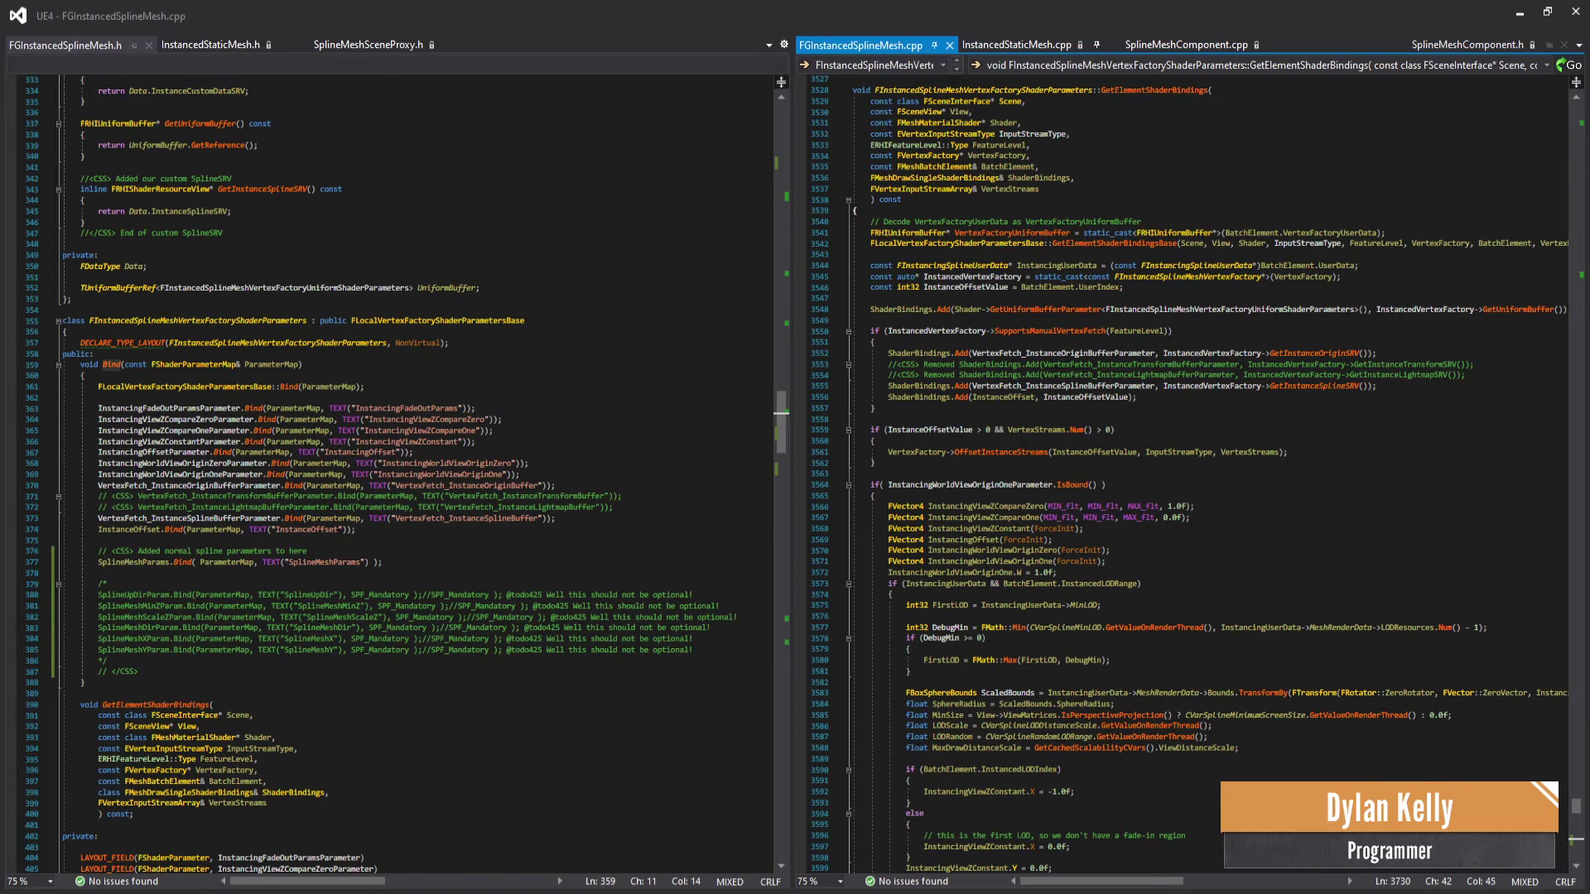
# - Show the LOD compare loop on the right and the header's LAYOUT_FIELD members on the left
pyautogui.click(1220, 509)
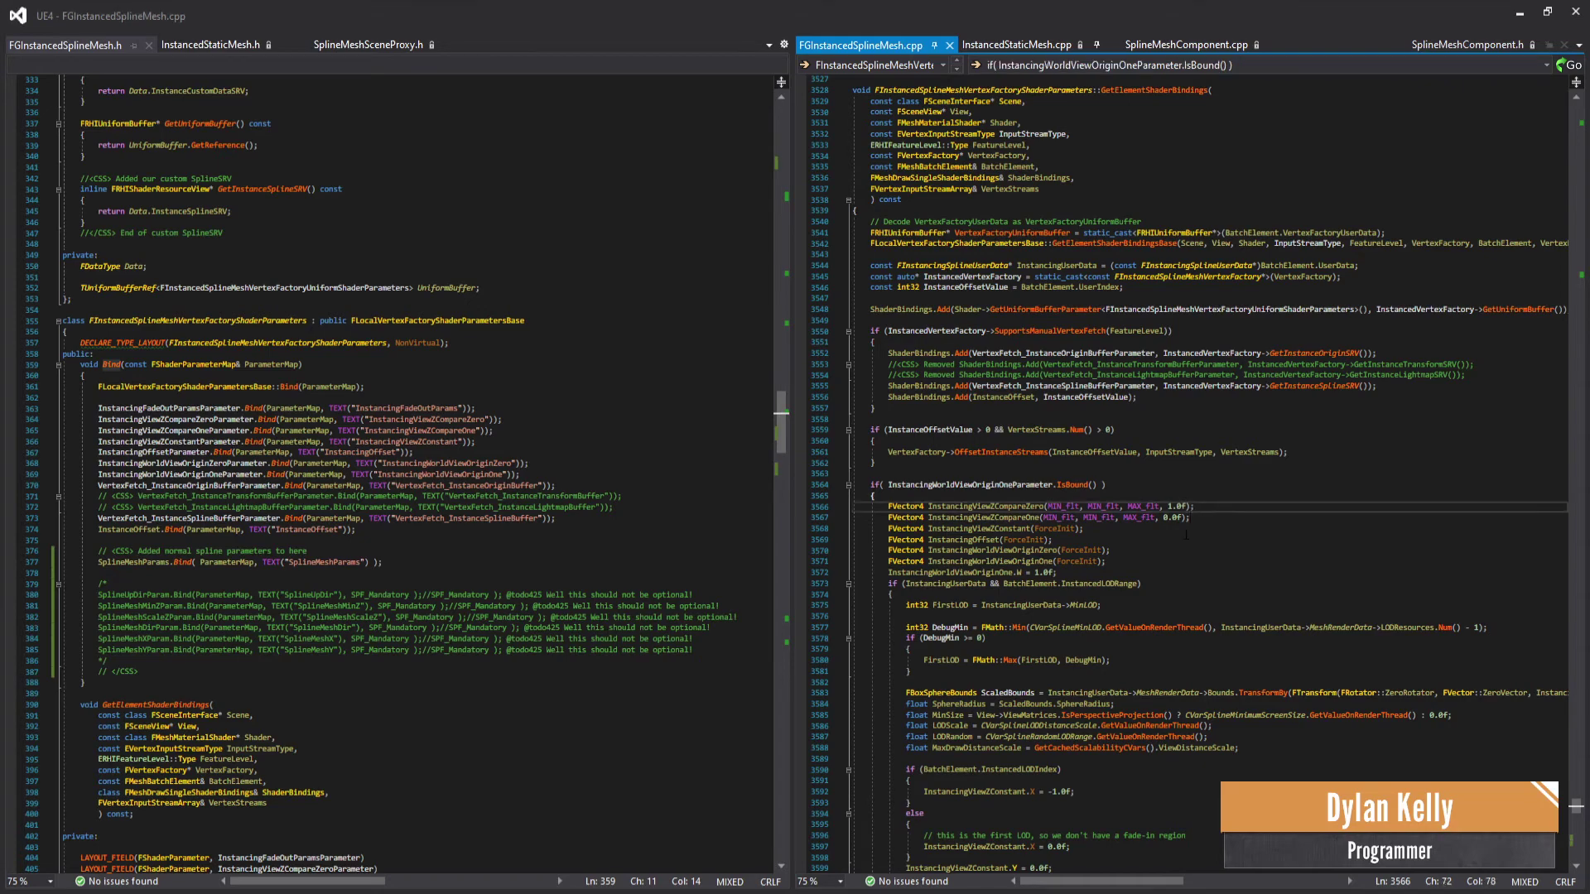
pyautogui.scroll(-2, 1177, 568)
pyautogui.scroll(-3, 1160, 587)
pyautogui.scroll(-2, 1161, 586)
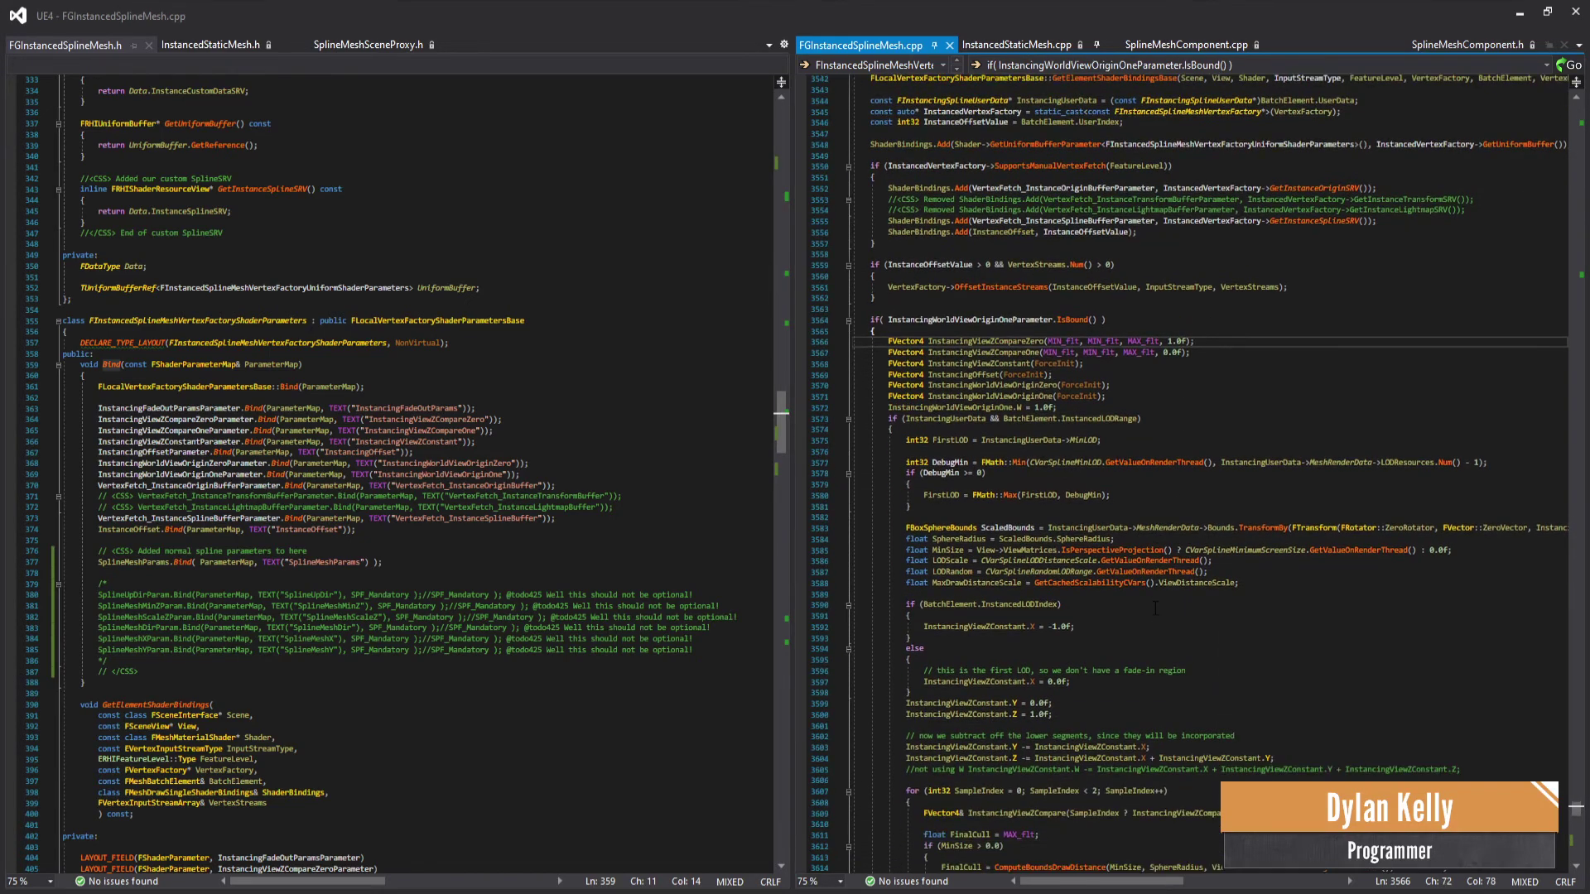
pyautogui.scroll(-2, 1161, 587)
pyautogui.scroll(-1, 1161, 586)
pyautogui.scroll(-2, 1154, 644)
pyautogui.scroll(-3, 1154, 644)
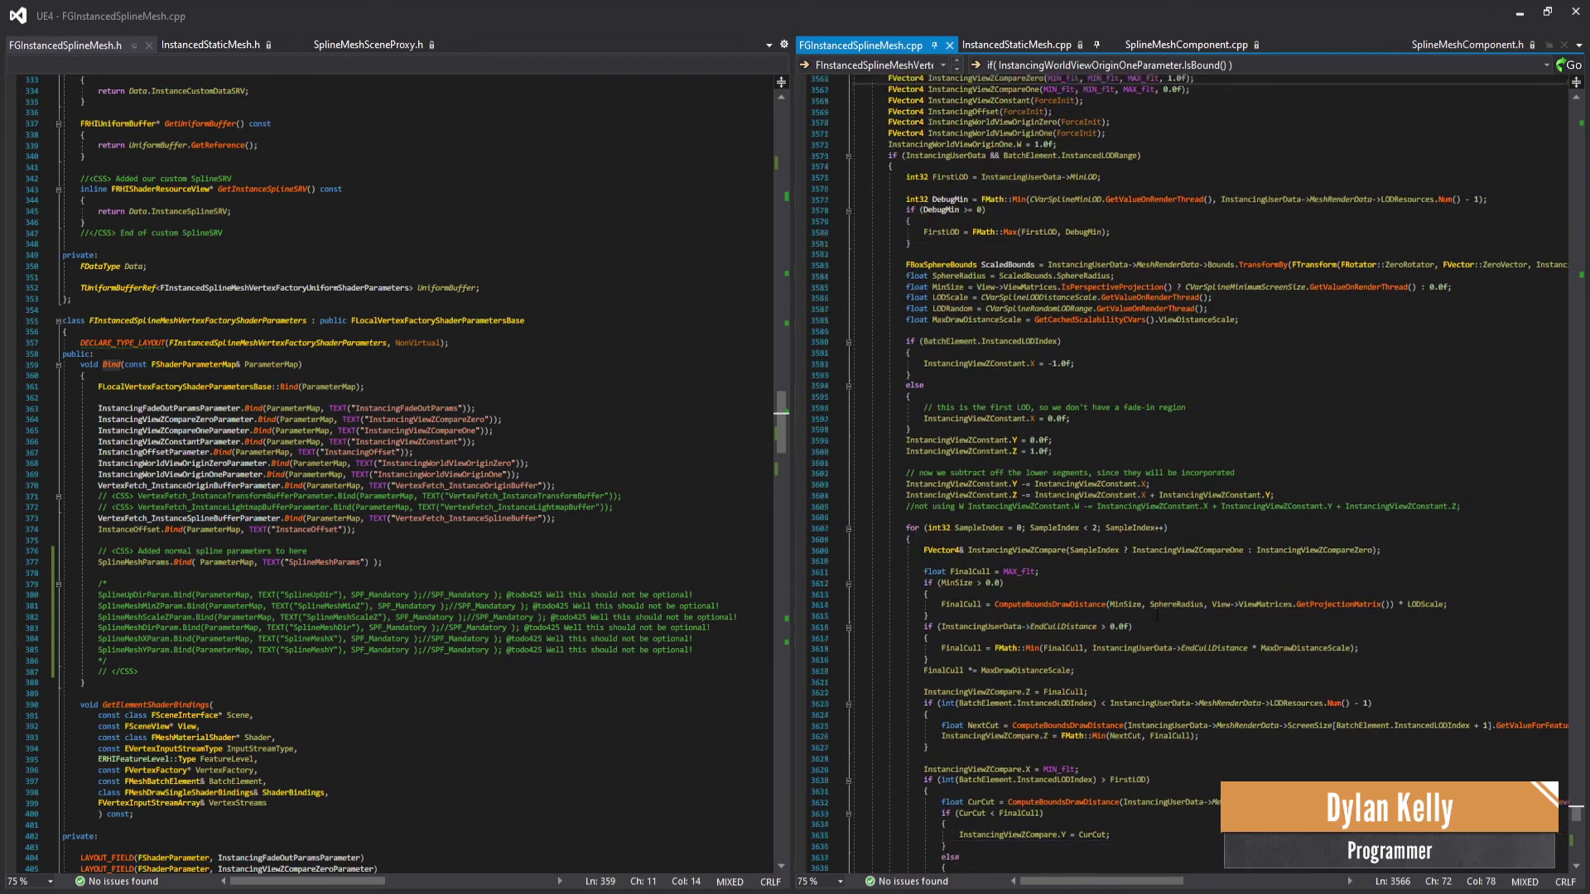
pyautogui.scroll(-1, 1154, 645)
pyautogui.click(592, 627)
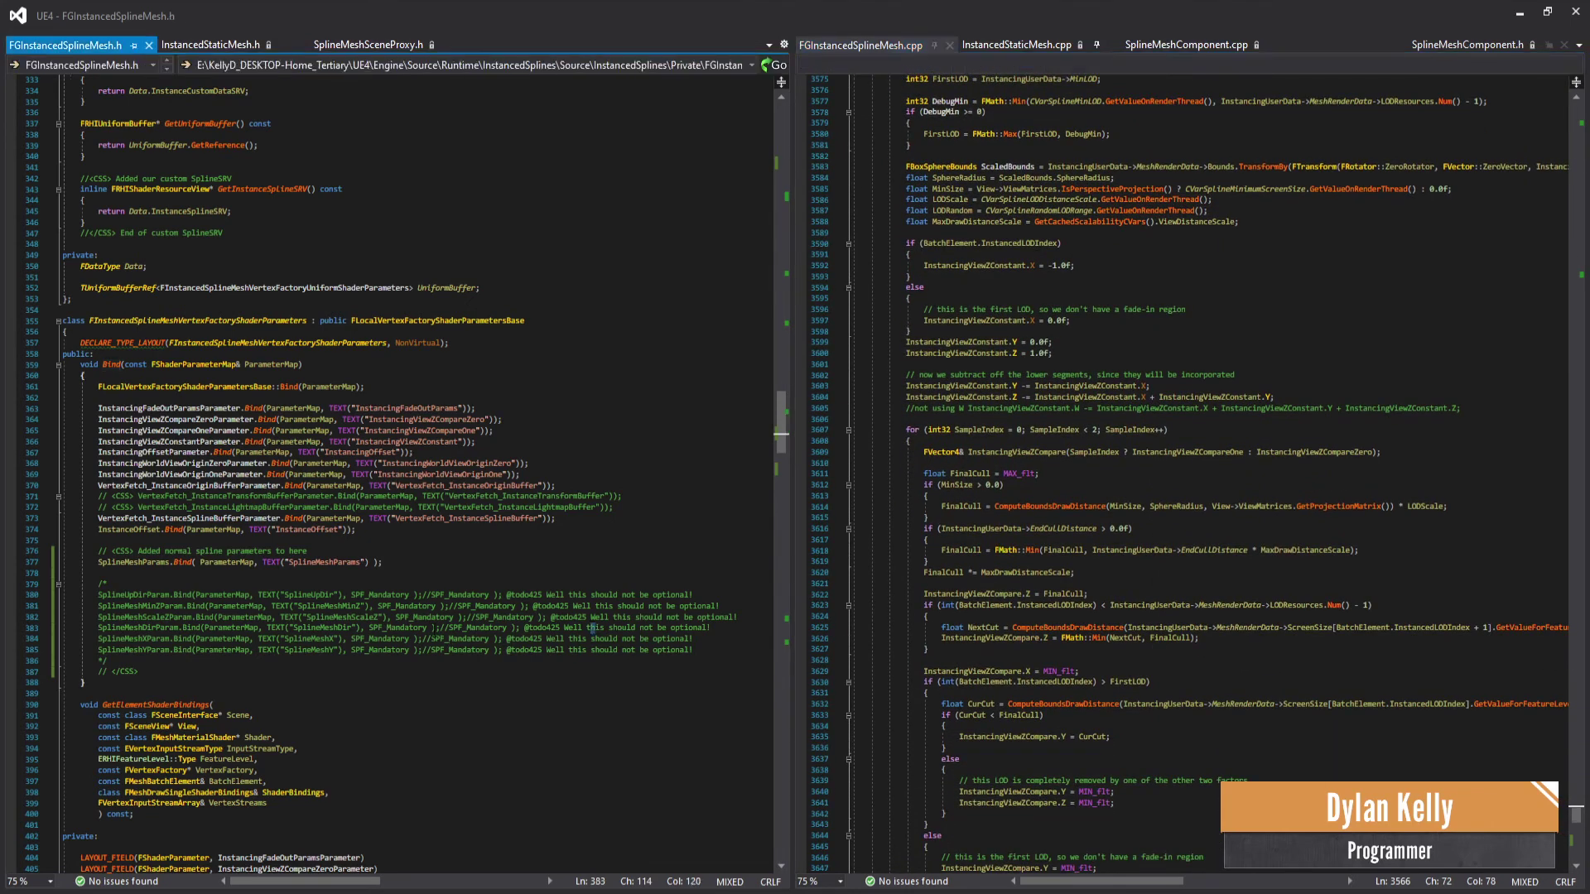
pyautogui.scroll(-1, 388, 592)
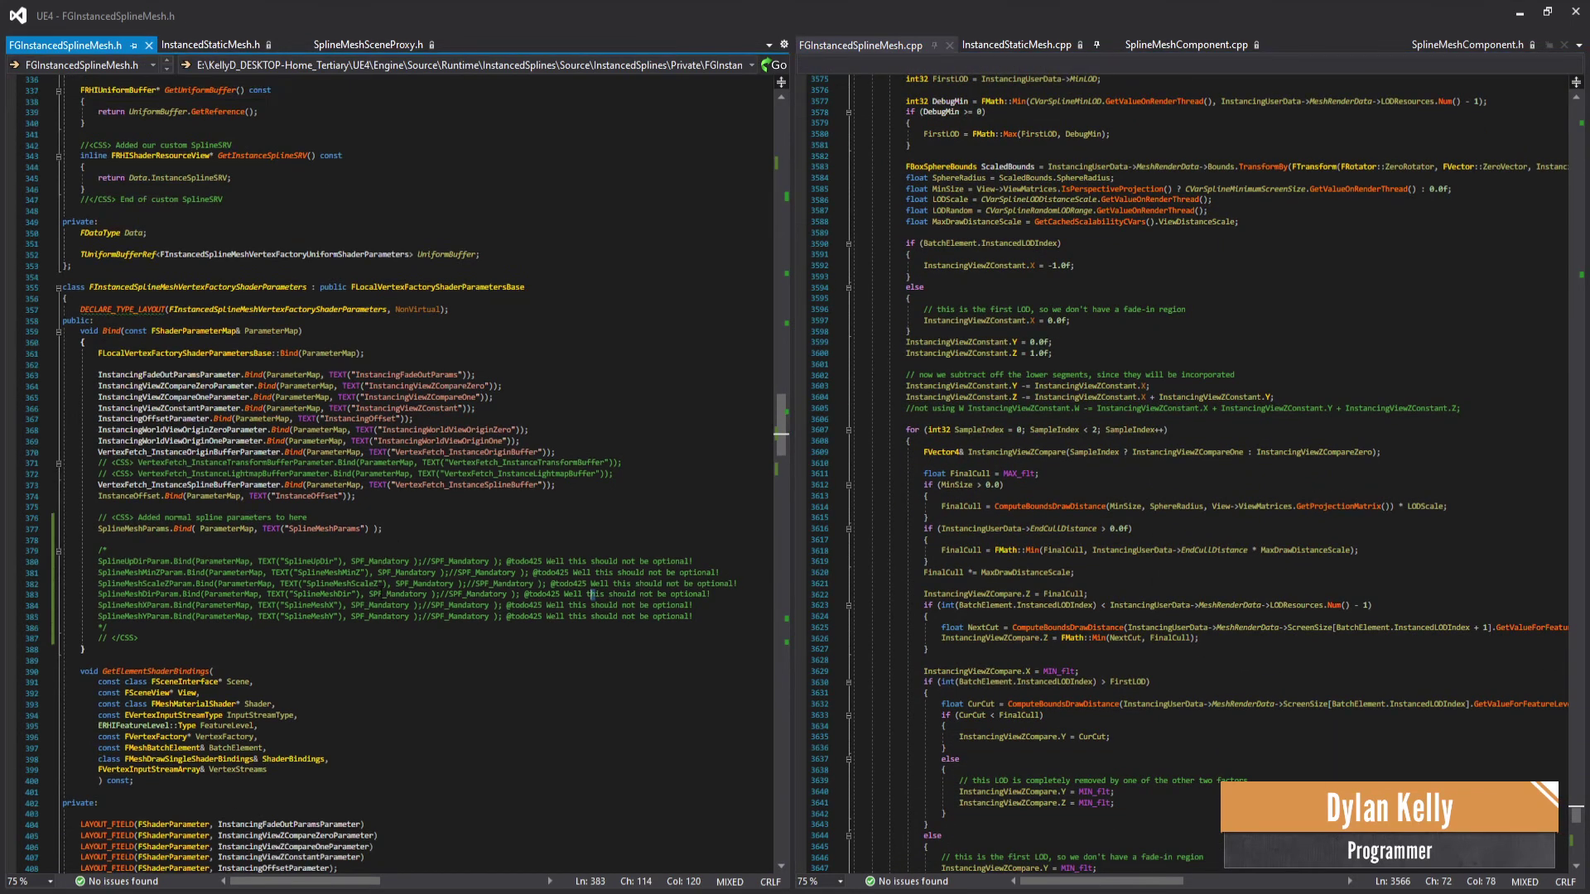
pyautogui.scroll(-2, 374, 609)
pyautogui.scroll(-2, 357, 629)
pyautogui.scroll(-2, 357, 630)
pyautogui.scroll(-1, 360, 631)
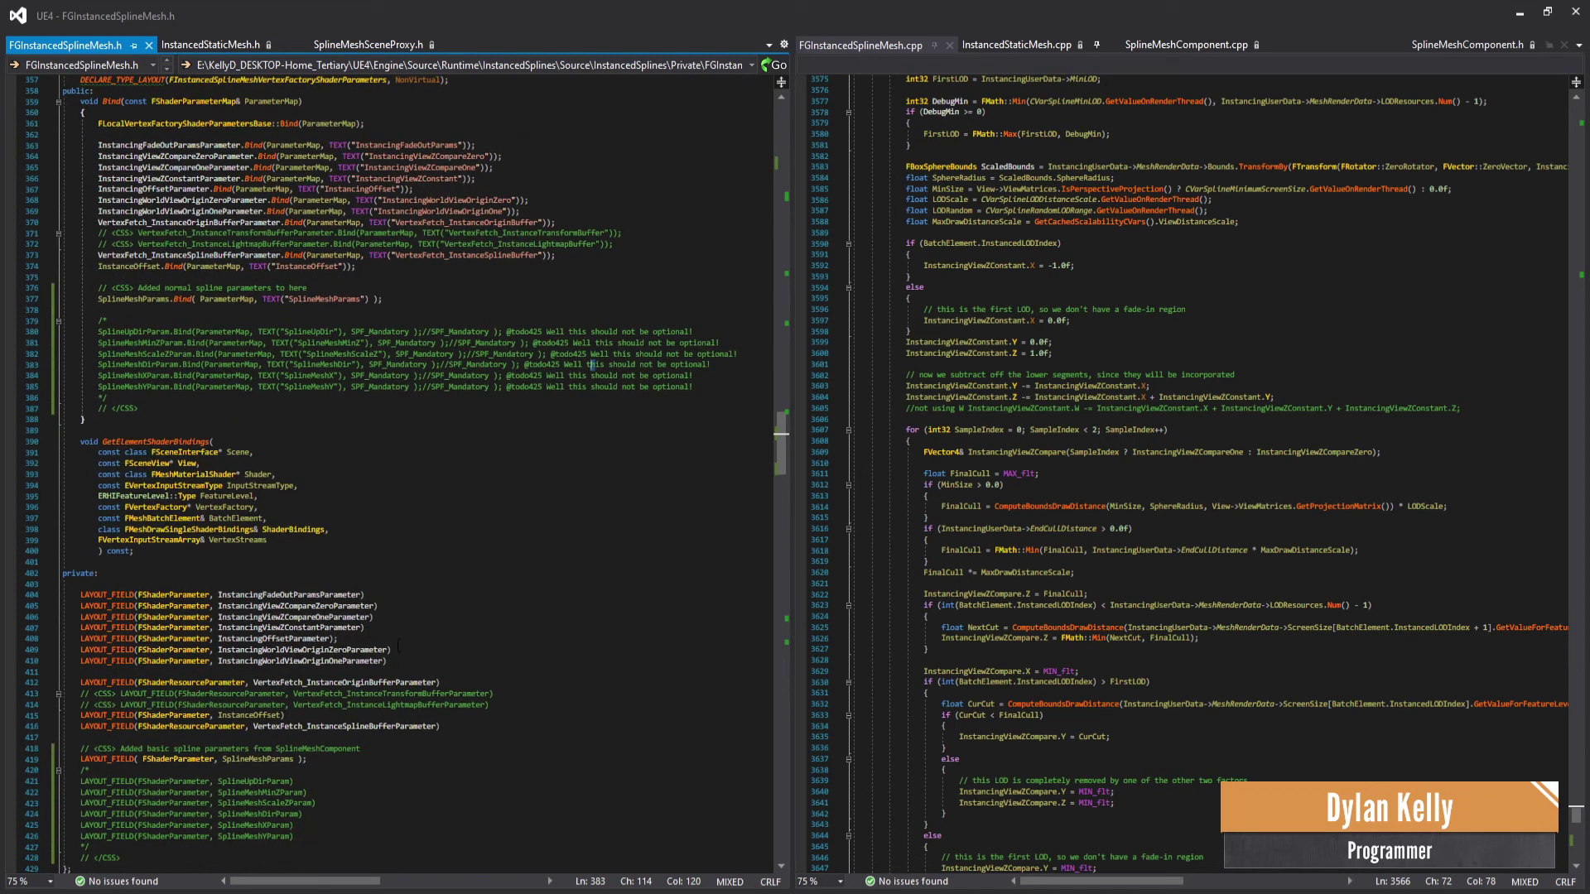
# - Compare SplineMeshSceneProxy.h and FGInstancedSplineMesh.h, ending on SplineMeshProxy's SplineMeshParams field
pyautogui.click(1142, 273)
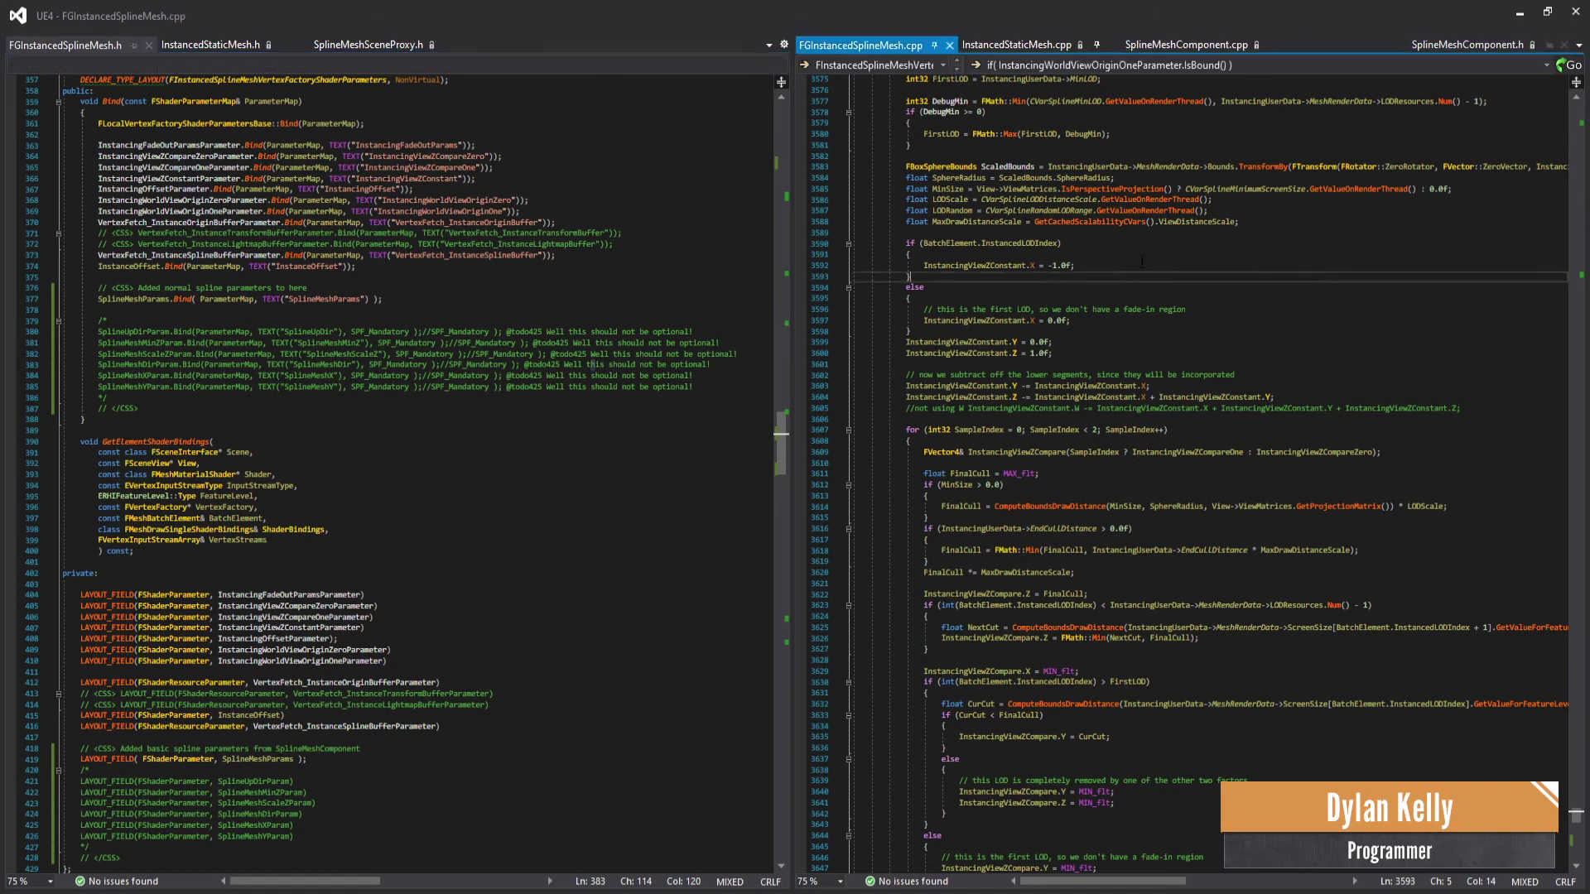
pyautogui.click(381, 36)
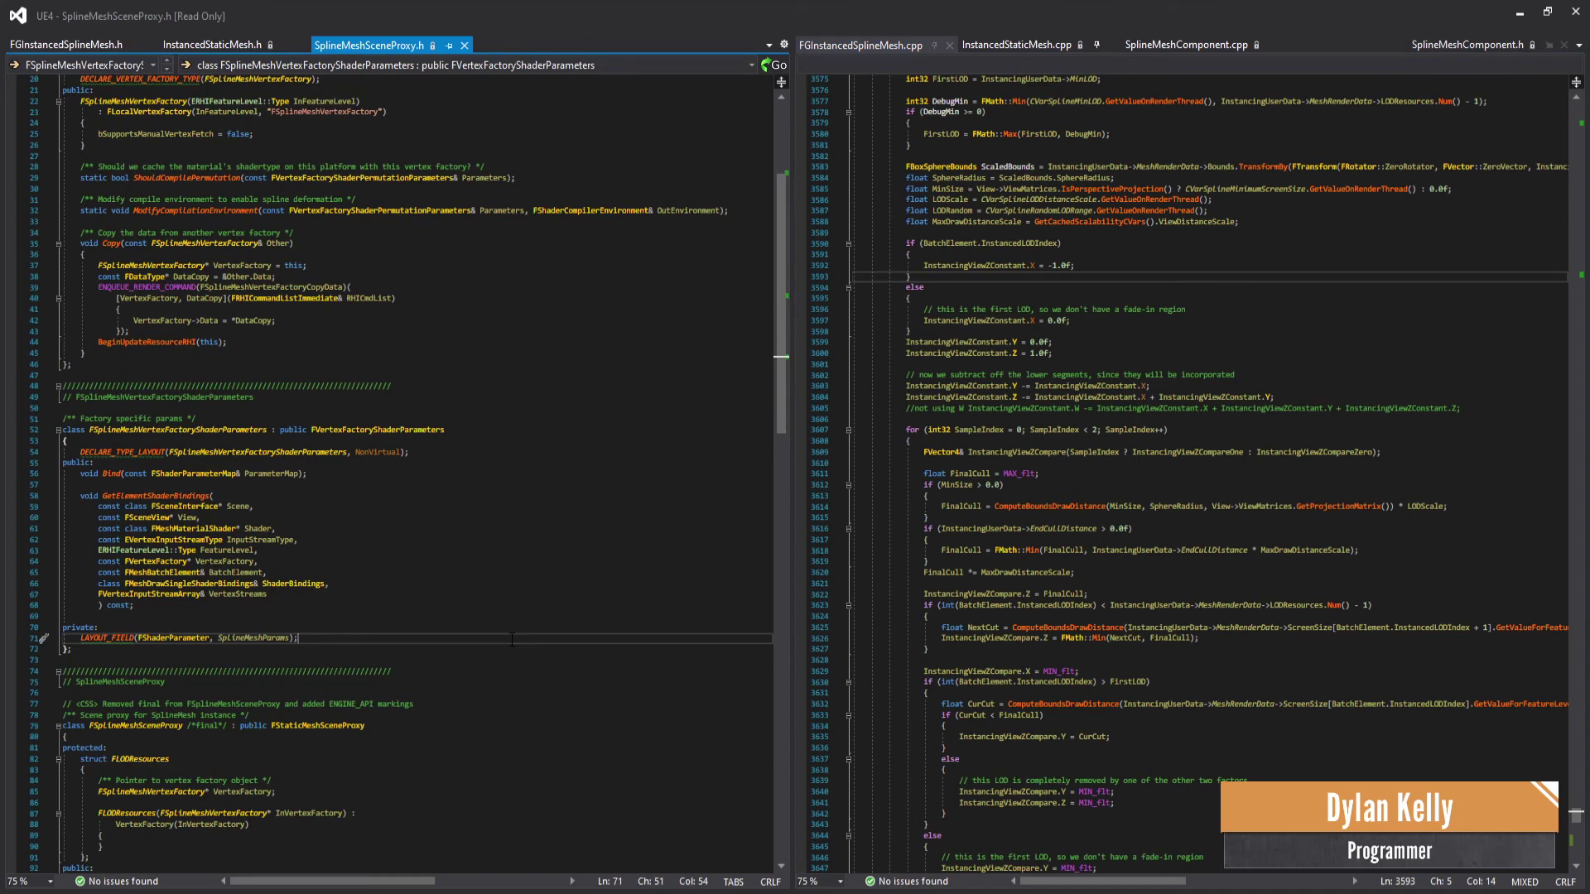
pyautogui.click(92, 47)
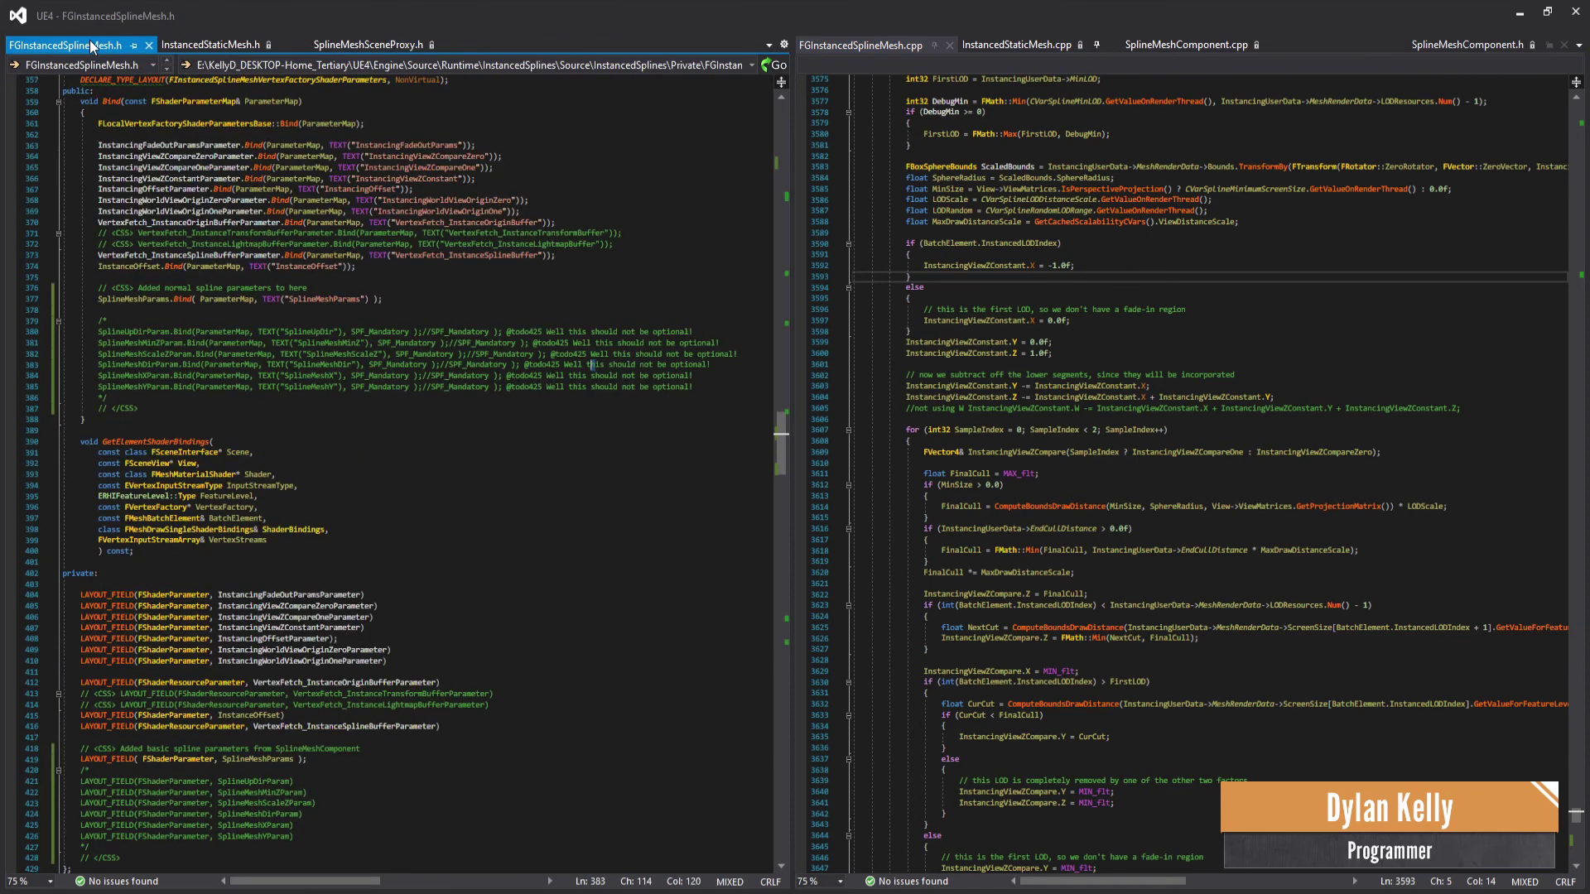
pyautogui.click(372, 44)
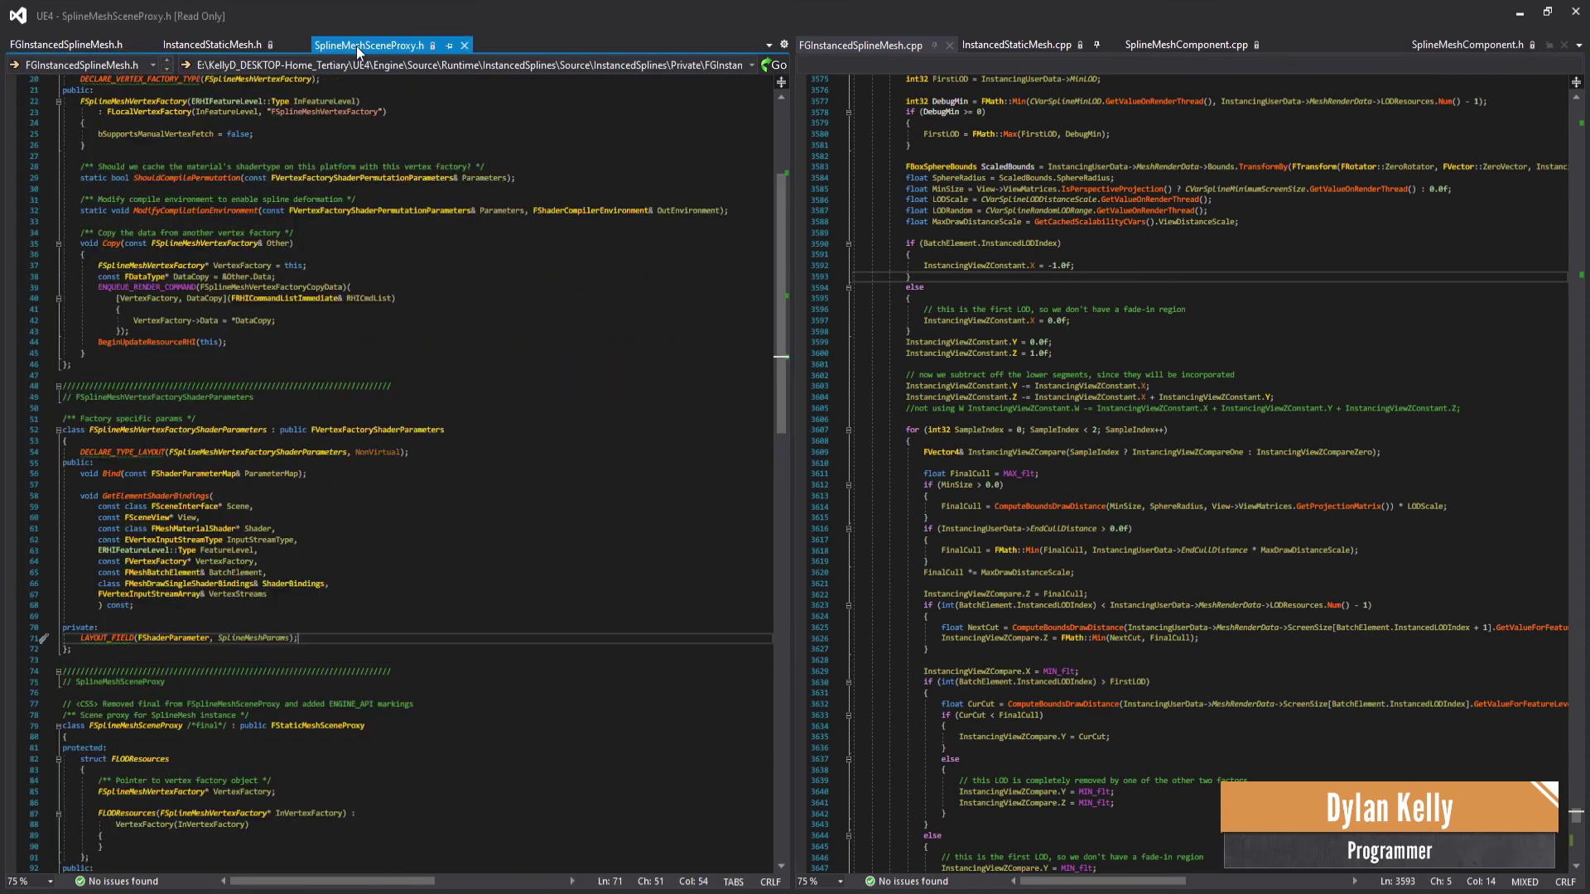
pyautogui.click(521, 506)
pyautogui.click(391, 596)
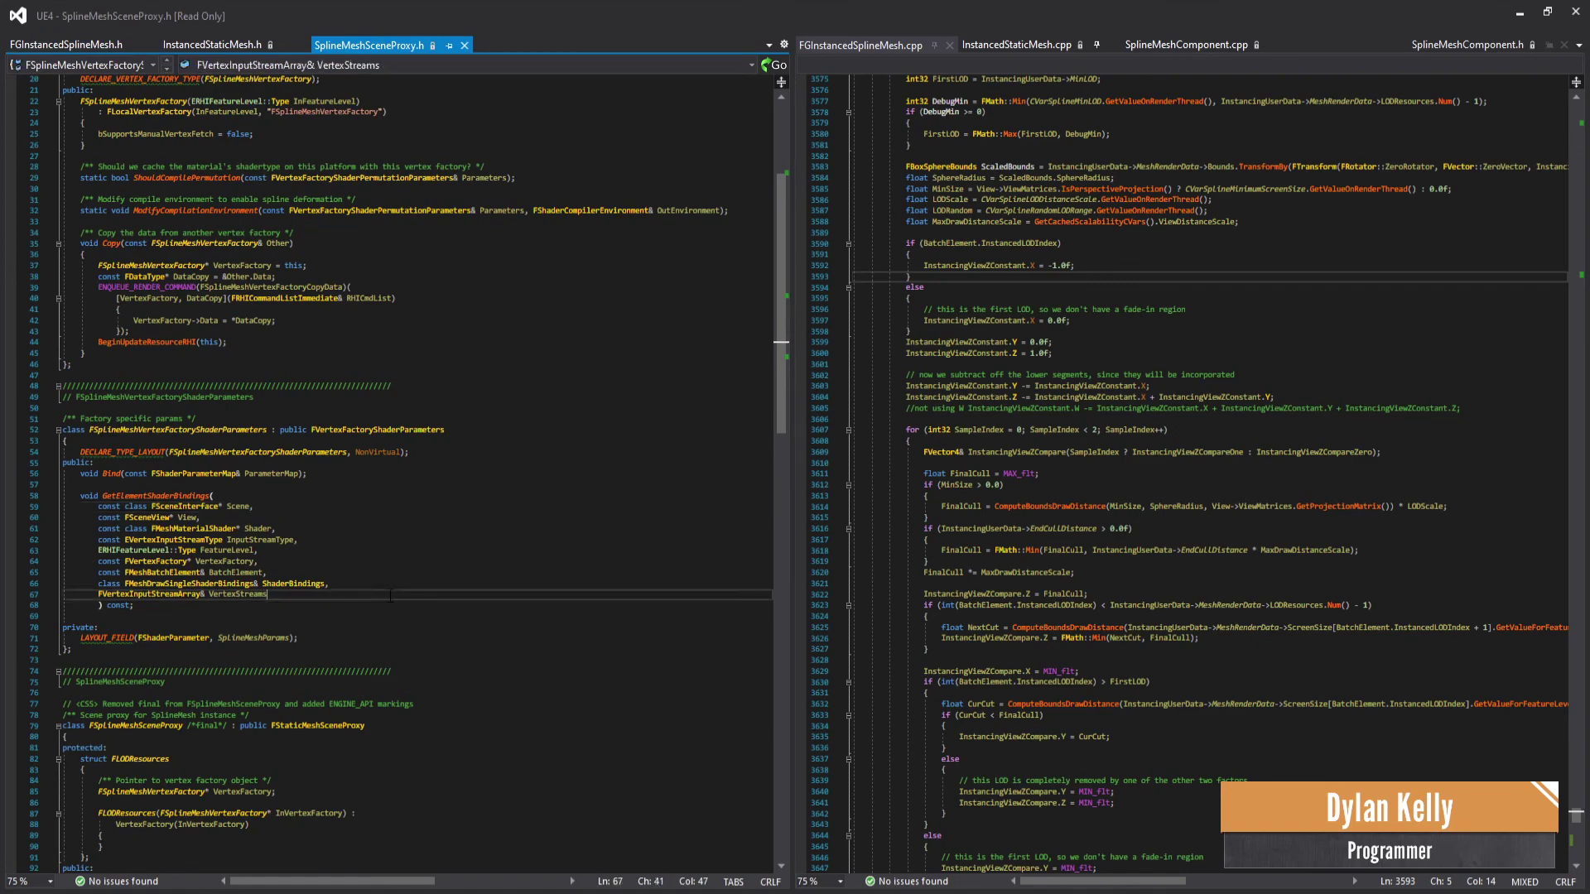